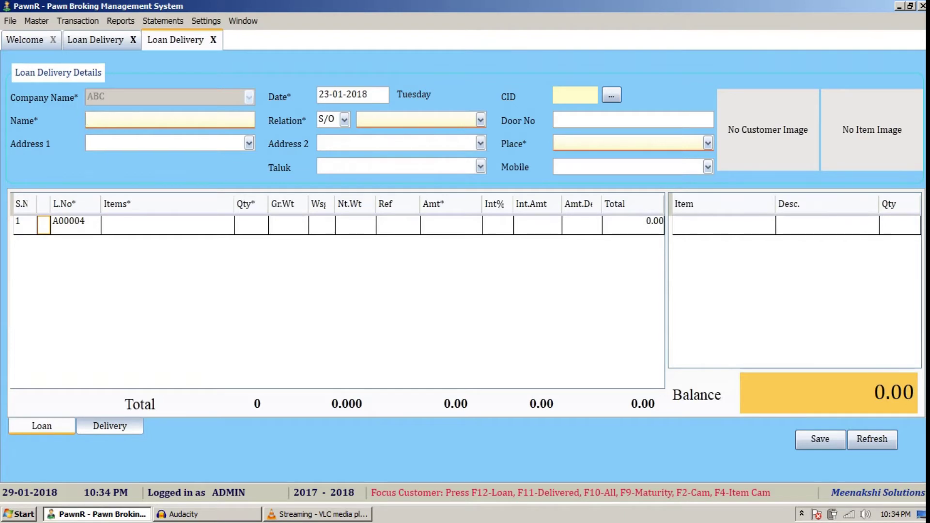
- Search for the customer by the first letters of the name, the relative's name and the place, and clear the search
text(JA)
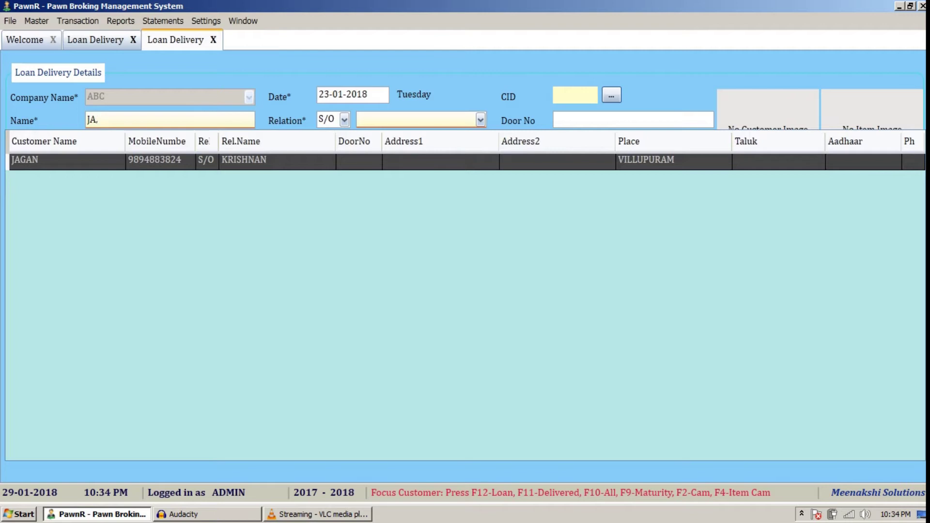
text(KR)
text(.VI)
key(BackSpace)
key(BackSpace)
key(BackSpace)
key(BackSpace)
key(BackSpace)
key(BackSpace)
key(BackSpace)
key(BackSpace)
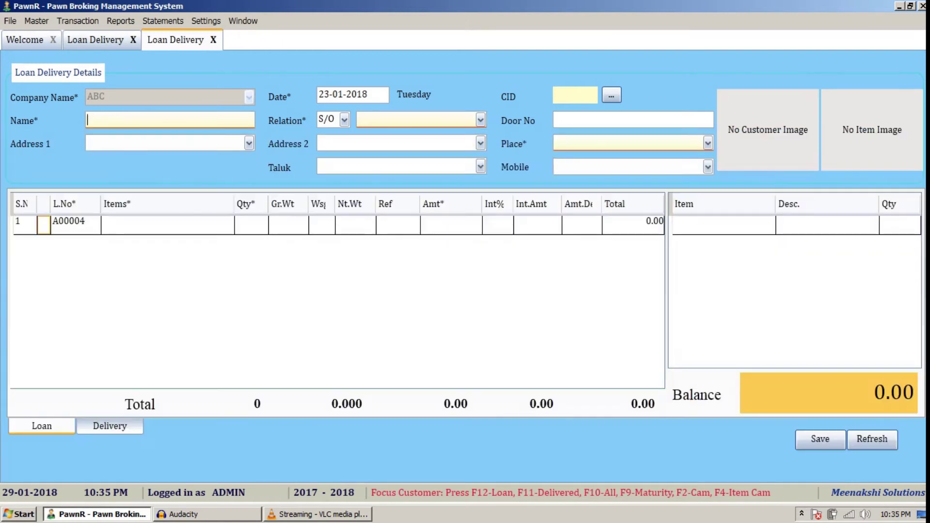
- Search for the customer by the leading mobile number digits, enter a wildcard digit search, and clear the name field
text(98)
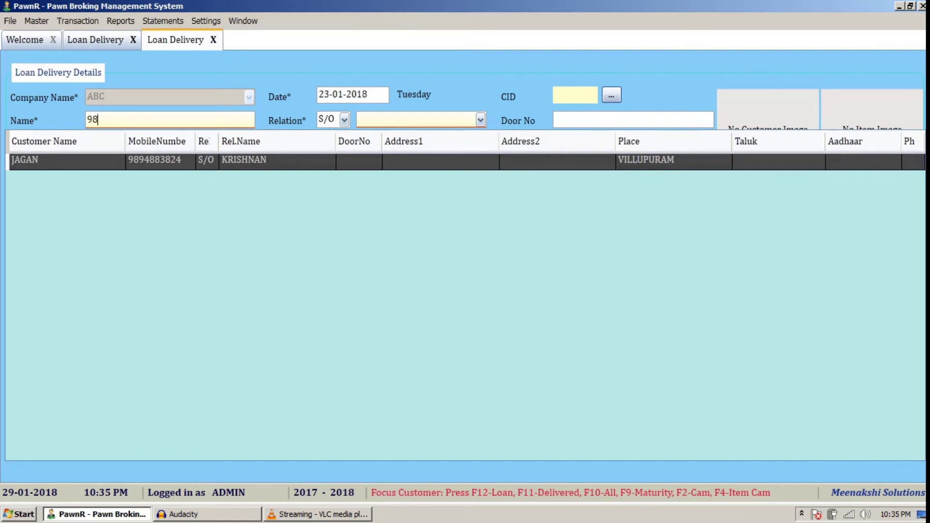
key(Escape)
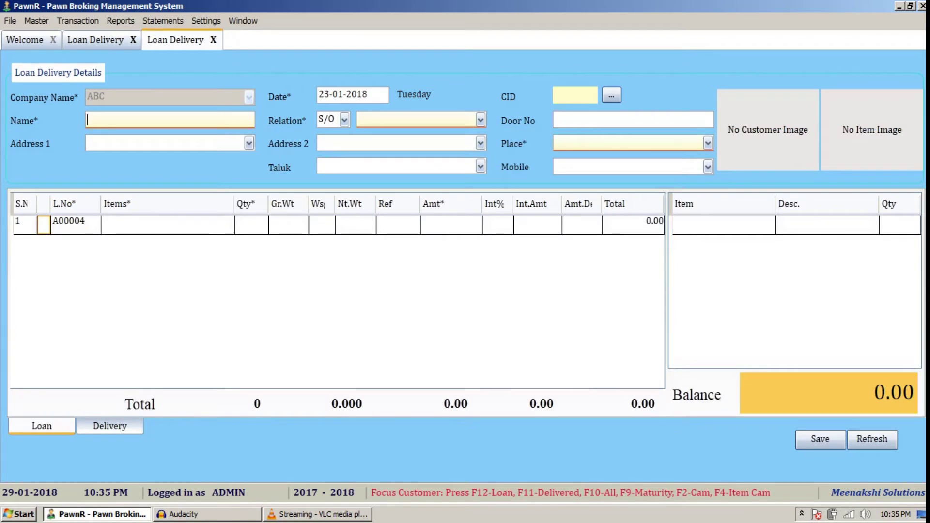
text(*4)
key(BackSpace)
key(BackSpace)
- Load the existing customer's record by the first letters of the name and attach the Jellyfish picture as the item image
text(JA)
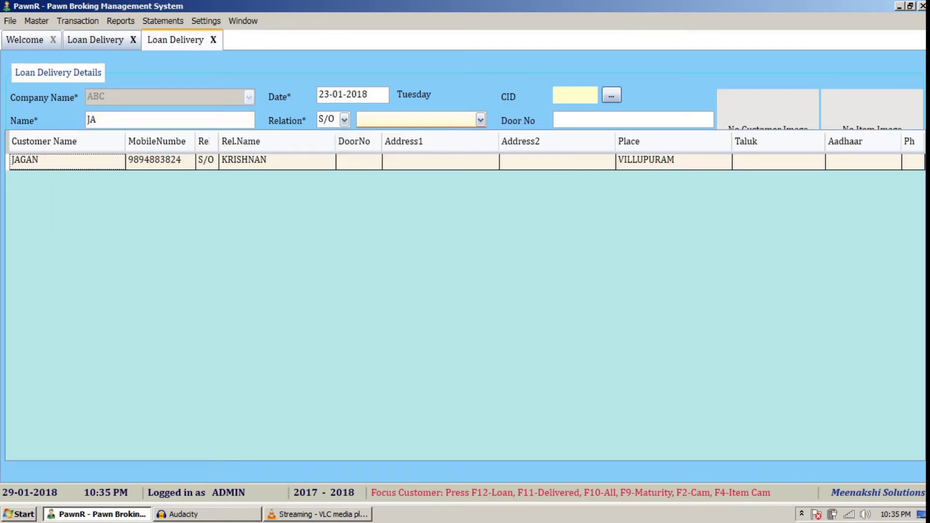
key(Return)
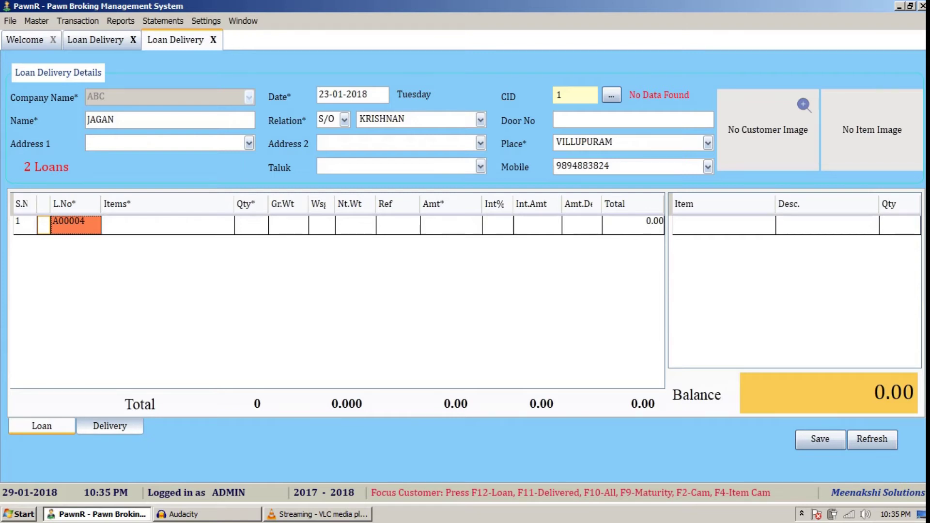
mouse_move(872, 146)
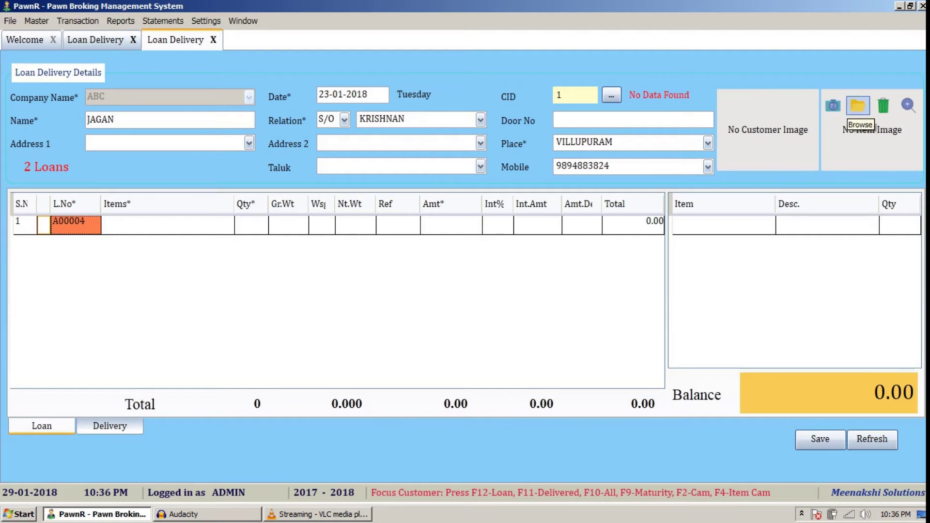
click(858, 106)
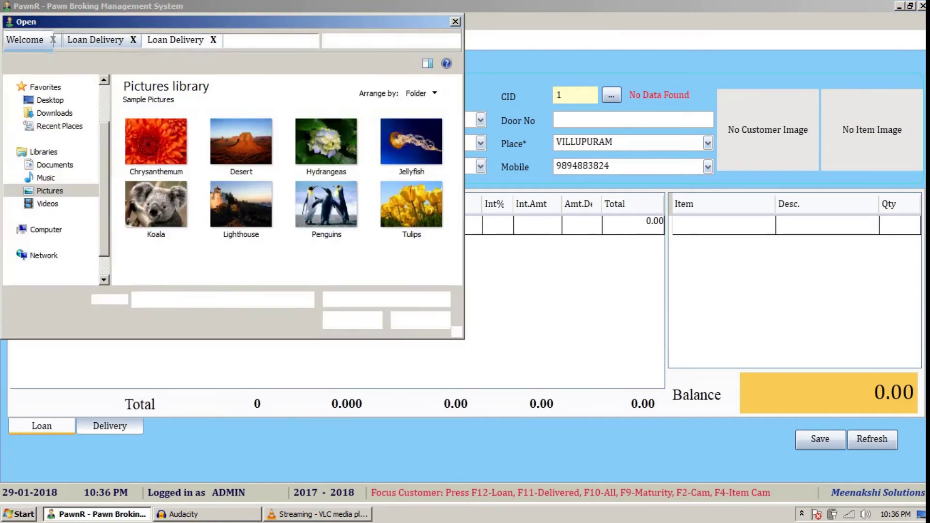
click(411, 142)
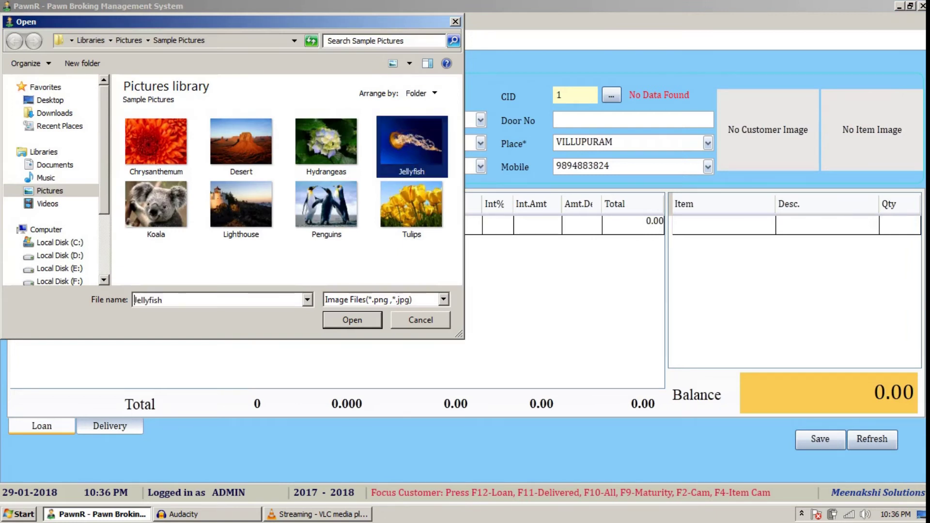
key(Return)
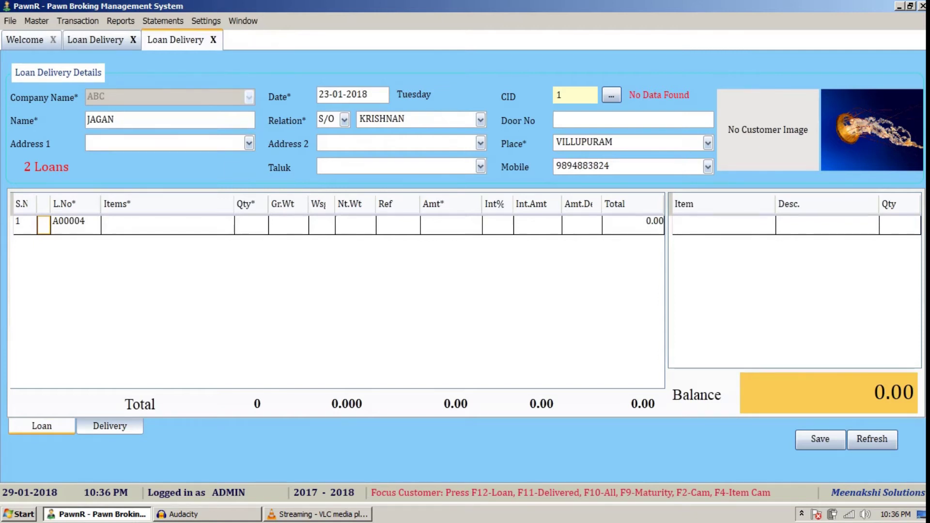
- Add BANGELS with quantity 1 and no description as the item of the first loan row
click(75, 221)
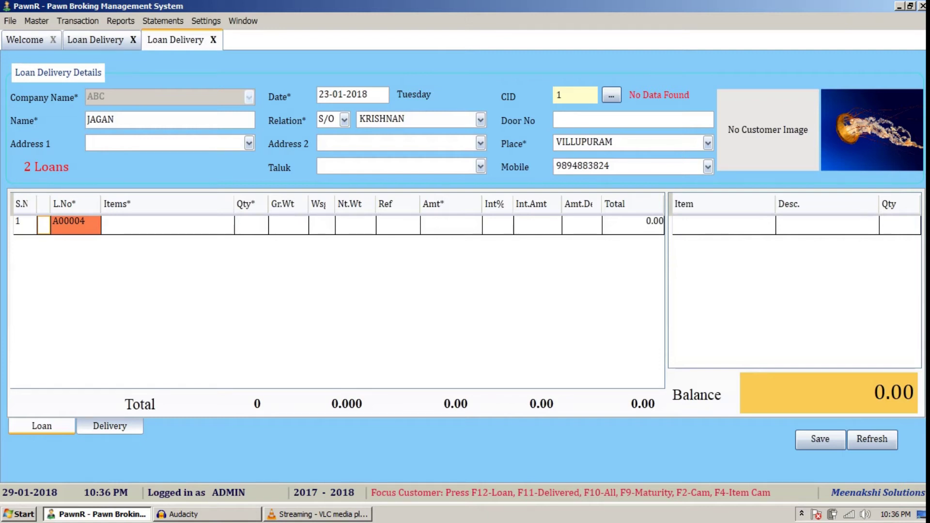
click(724, 225)
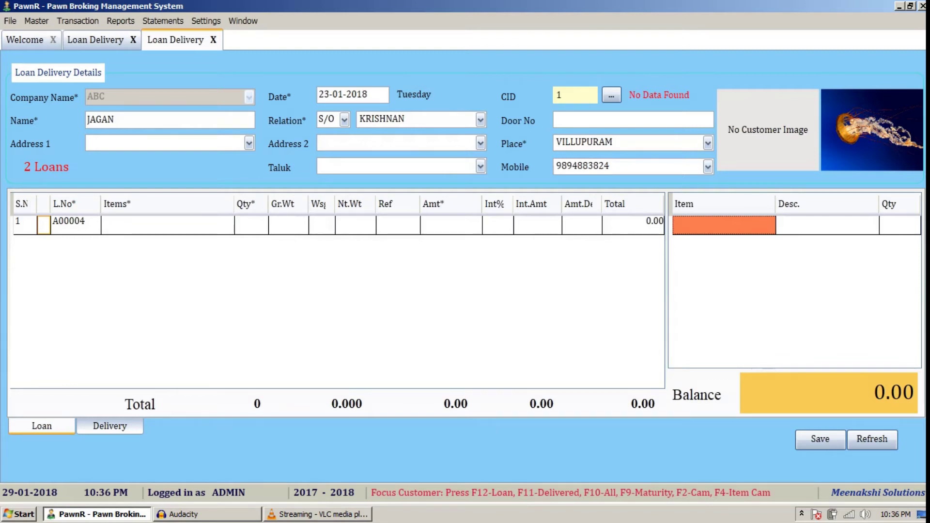
text(BANGELS)
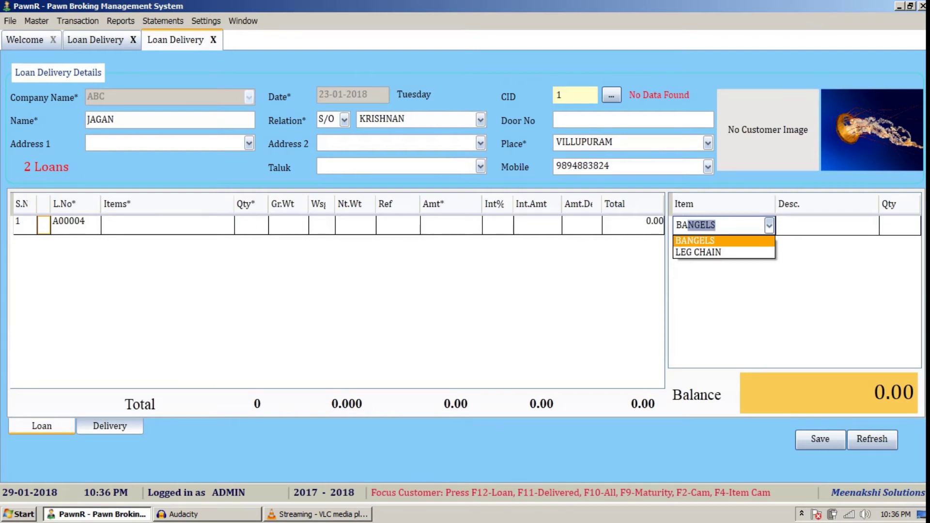
key(Return)
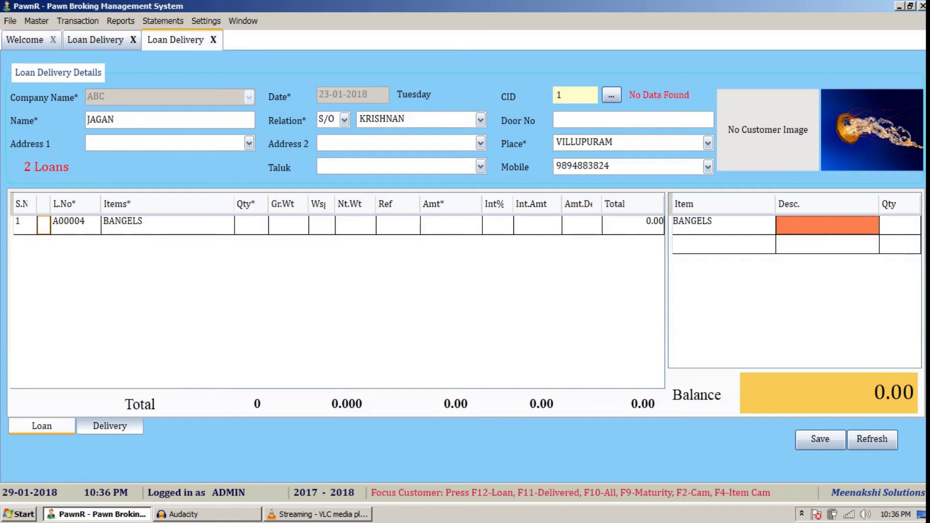
key(Return)
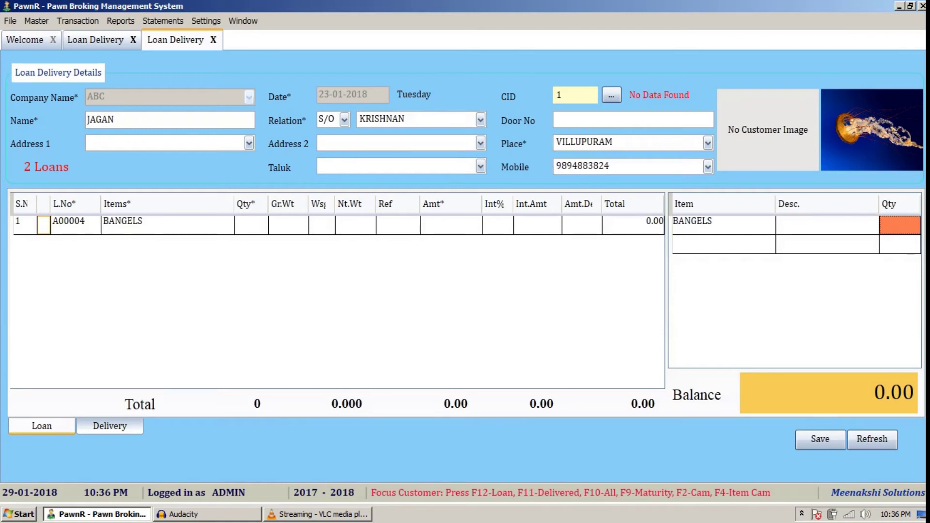
text(1)
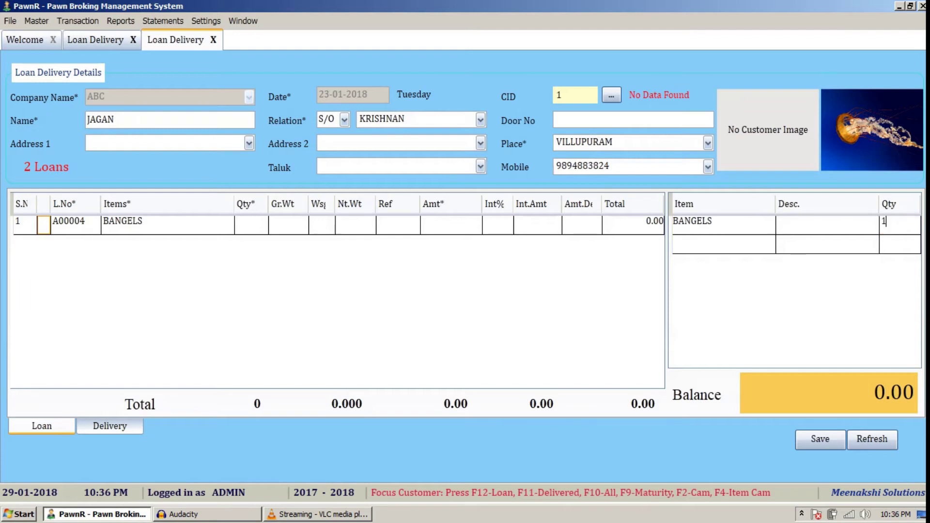
key(Return)
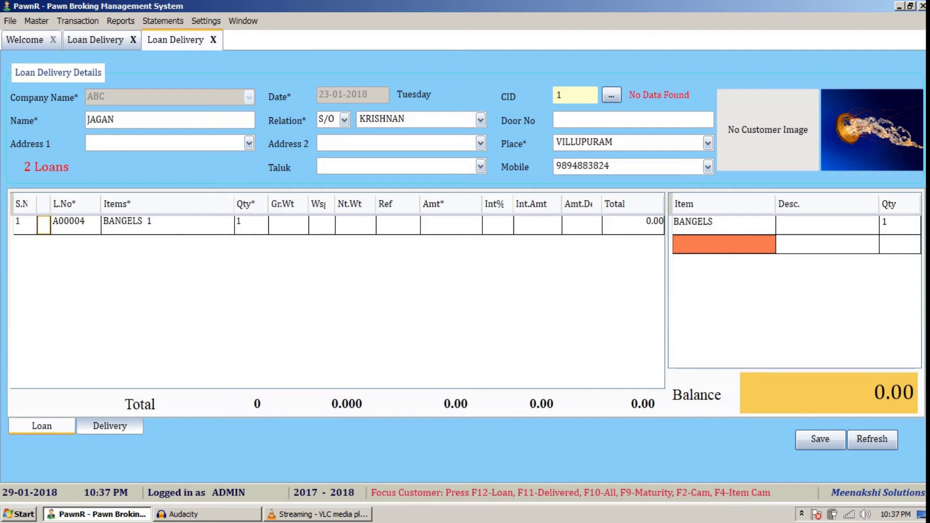
- Set the gross weight of the BANGELS loan to 2.000
click(288, 224)
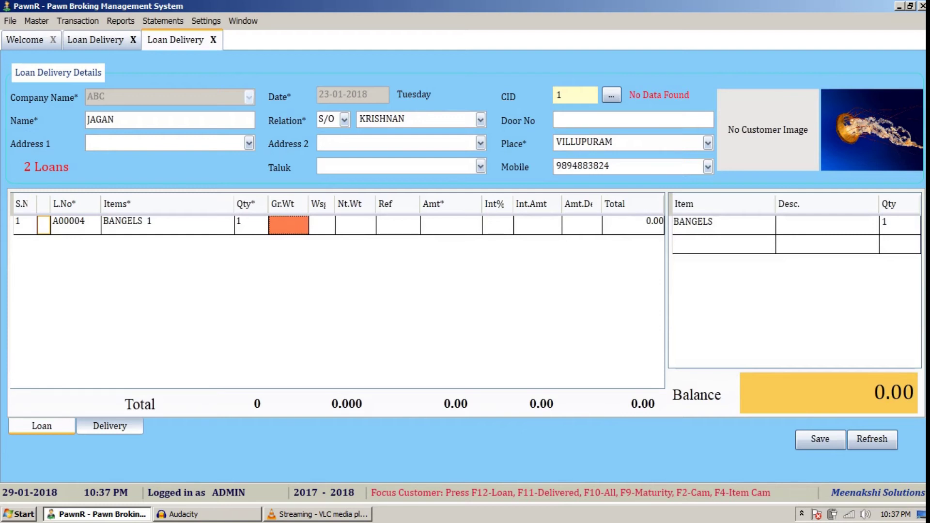
text(2)
key(Return)
key(Return)
key(Return)
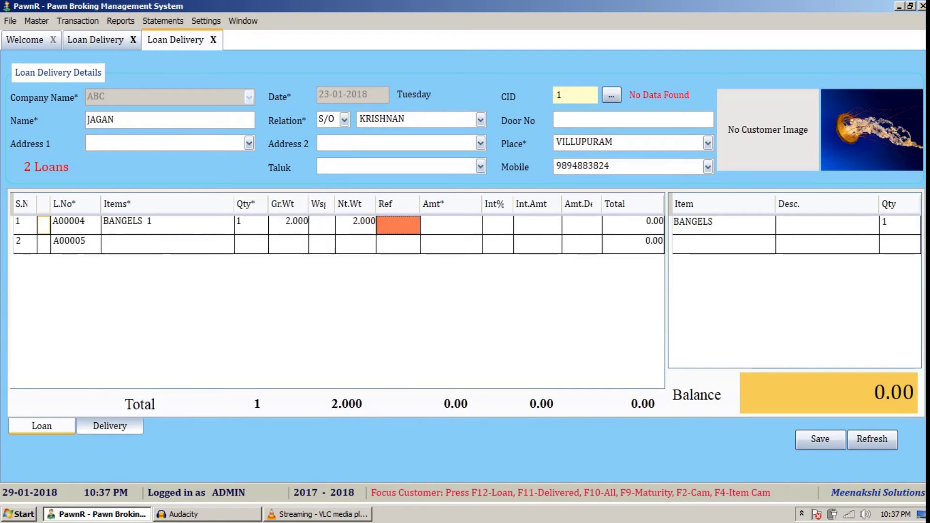
- Set the gross weight of the BANGELS loan to 1.000 and its amount to 2,000.00
key(Left)
key(Left)
key(Left)
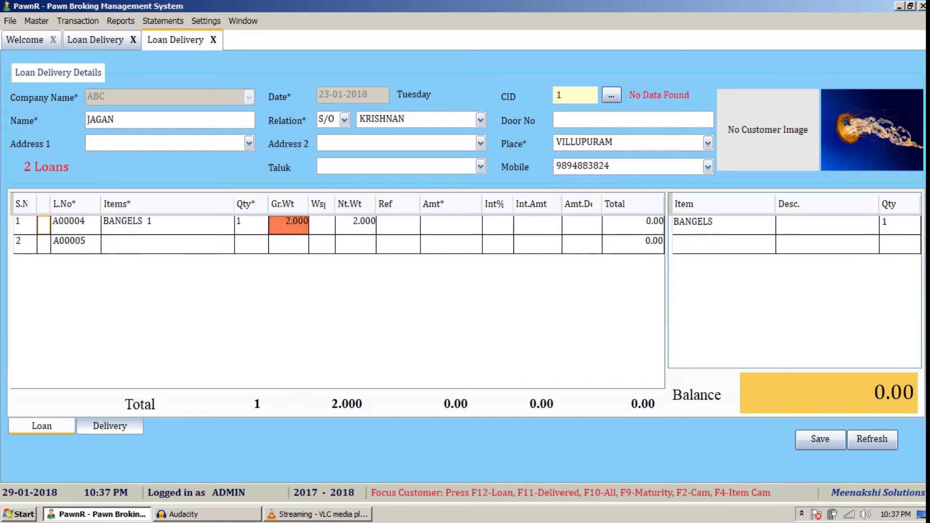
text(1)
key(Return)
key(Return)
key(Return)
key(Return)
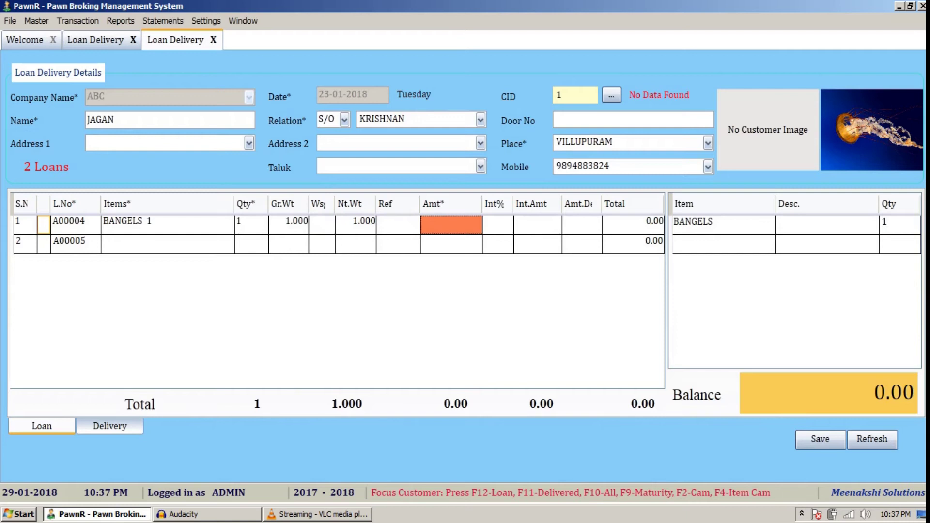
text(2000)
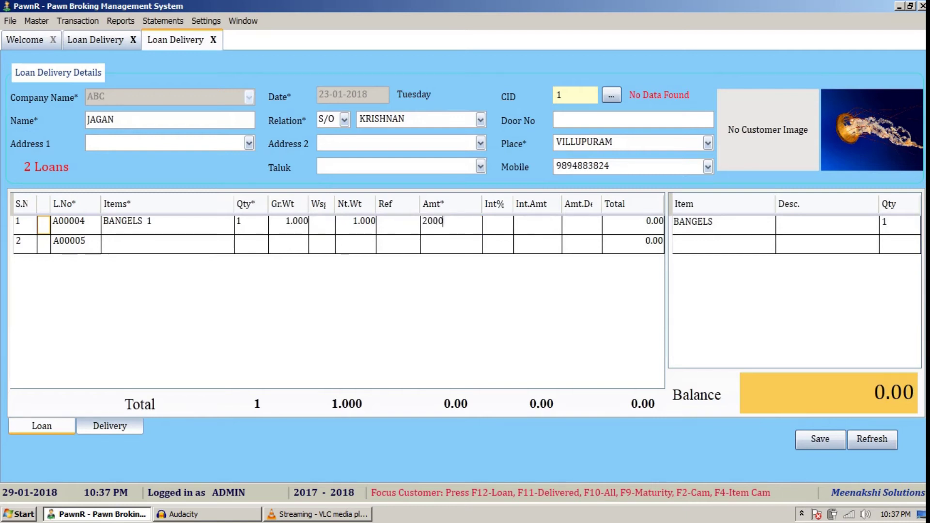
key(Return)
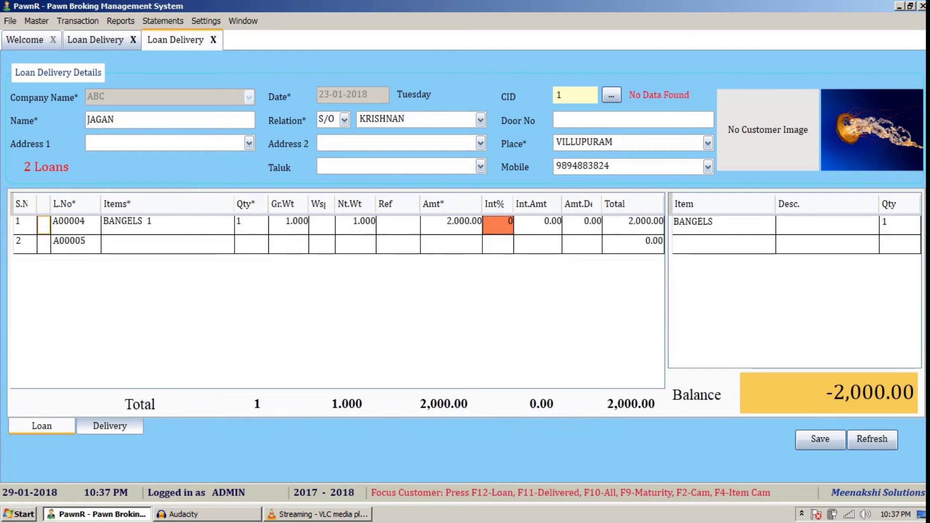
click(452, 225)
click(398, 224)
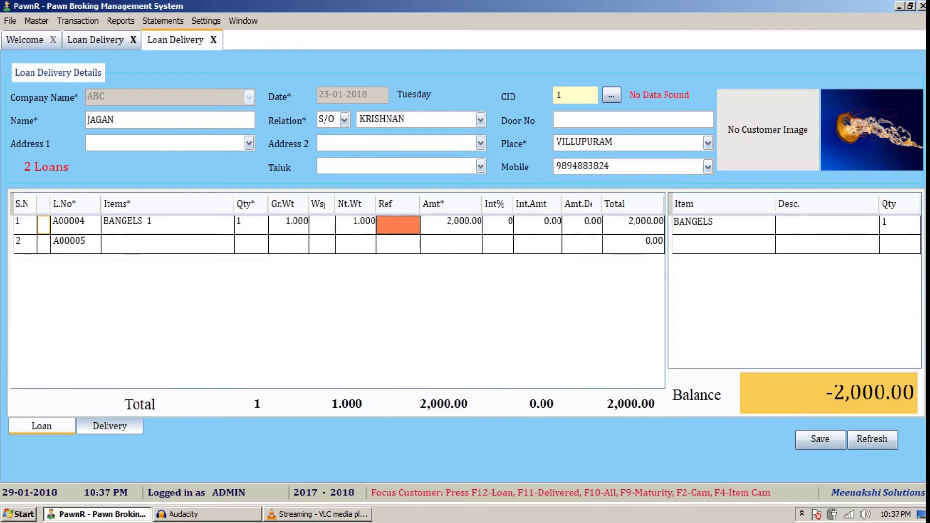
- Replace BANGELS with LEG CHAIN in the loan's item list, keeping quantity 1
click(724, 221)
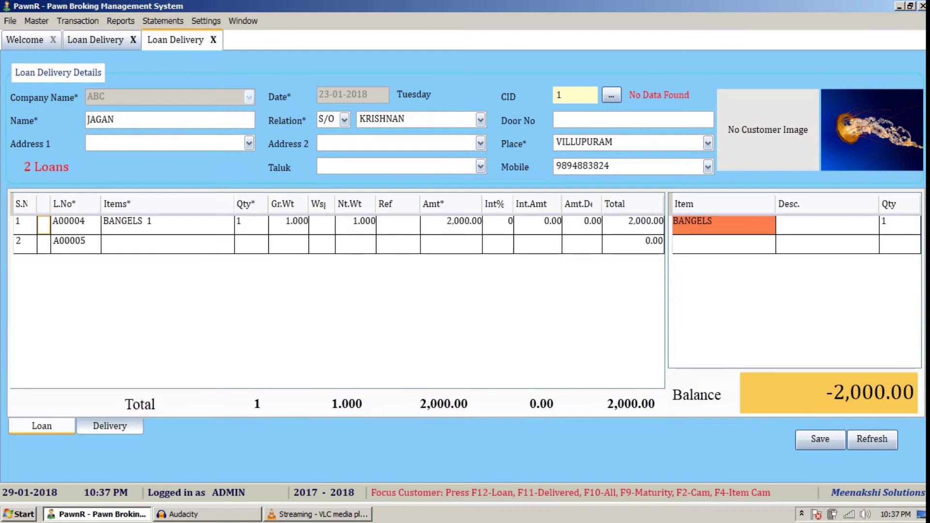
key(F4)
key(Down)
key(Return)
key(Return)
key(Return)
key(Return)
key(Return)
key(Return)
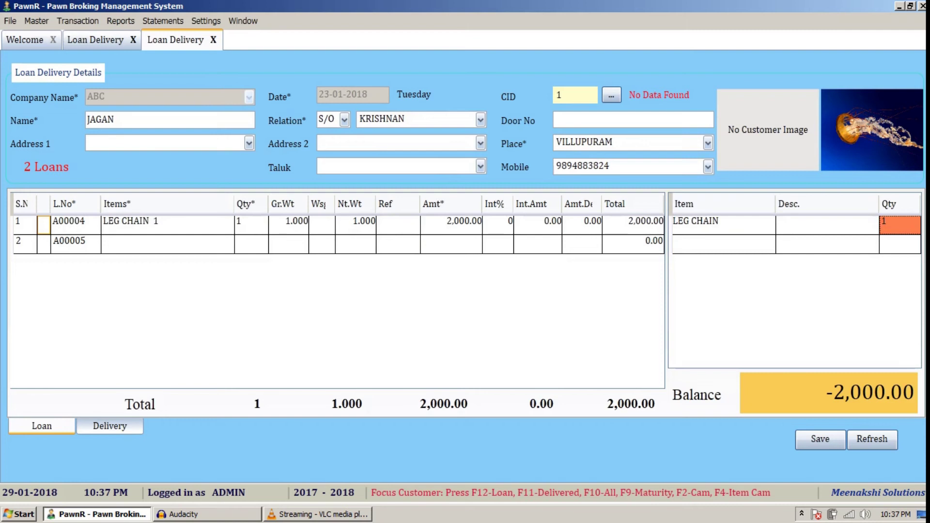
- Save the LEG CHAIN loan, confirm saving, and dismiss the message
key(Return)
key(Return)
key(Return)
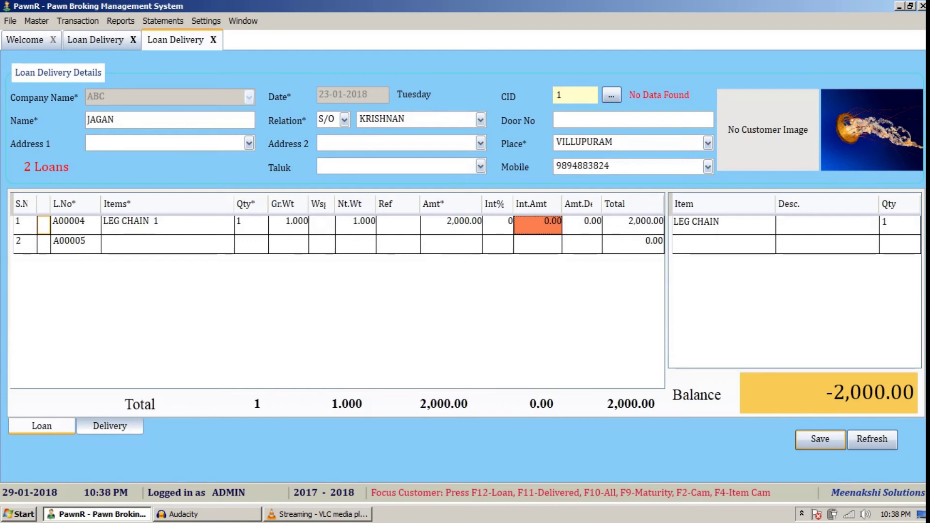
key(Return)
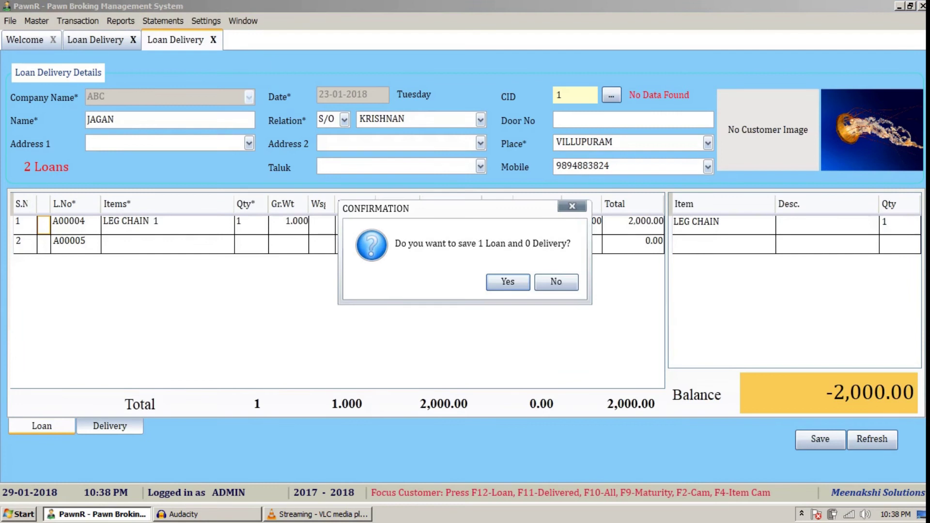
key(Return)
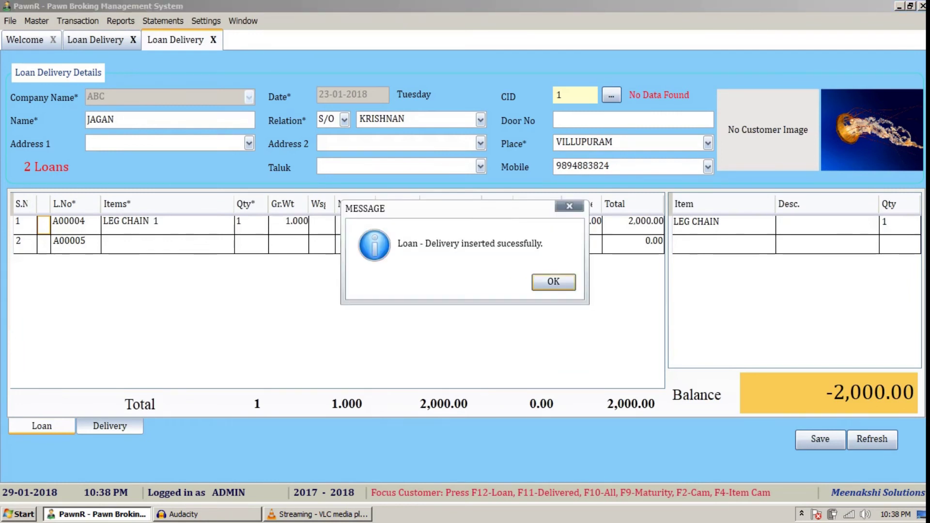
key(Return)
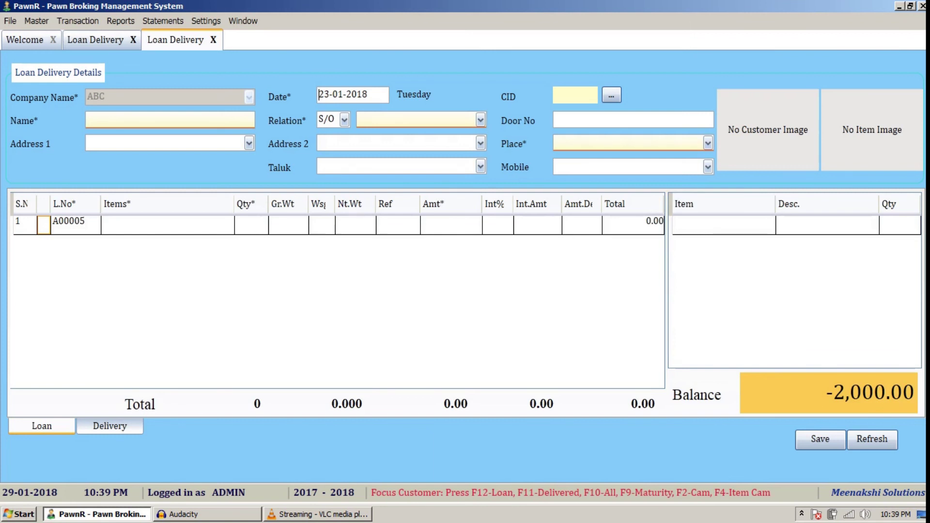
key(Tab)
key(Tab)
key(Tab)
key(Tab)
key(Tab)
key(Tab)
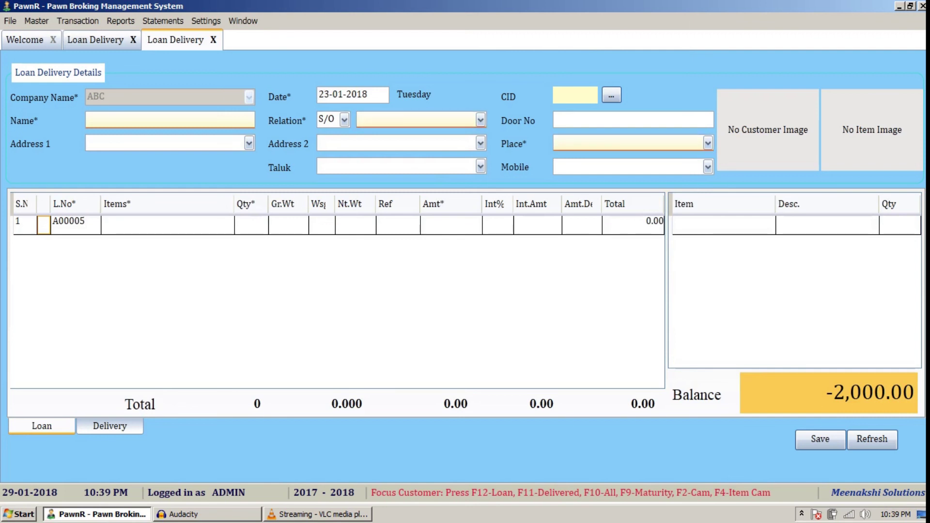